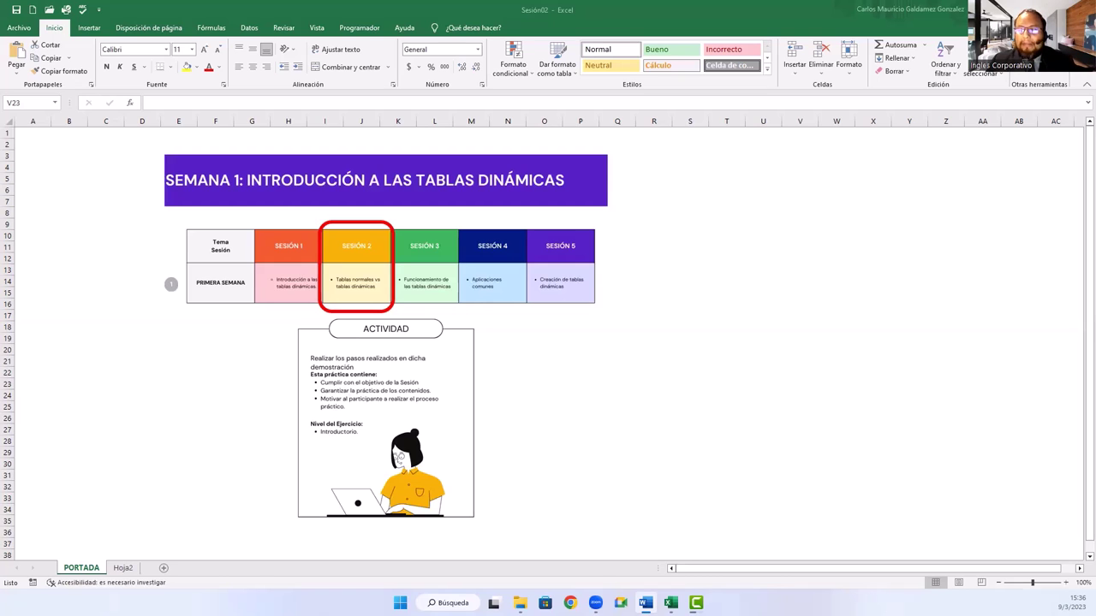
- Switch to the Hoja2 sheet holding the Sucursal, Vendedor and weekly sales data
click(120, 569)
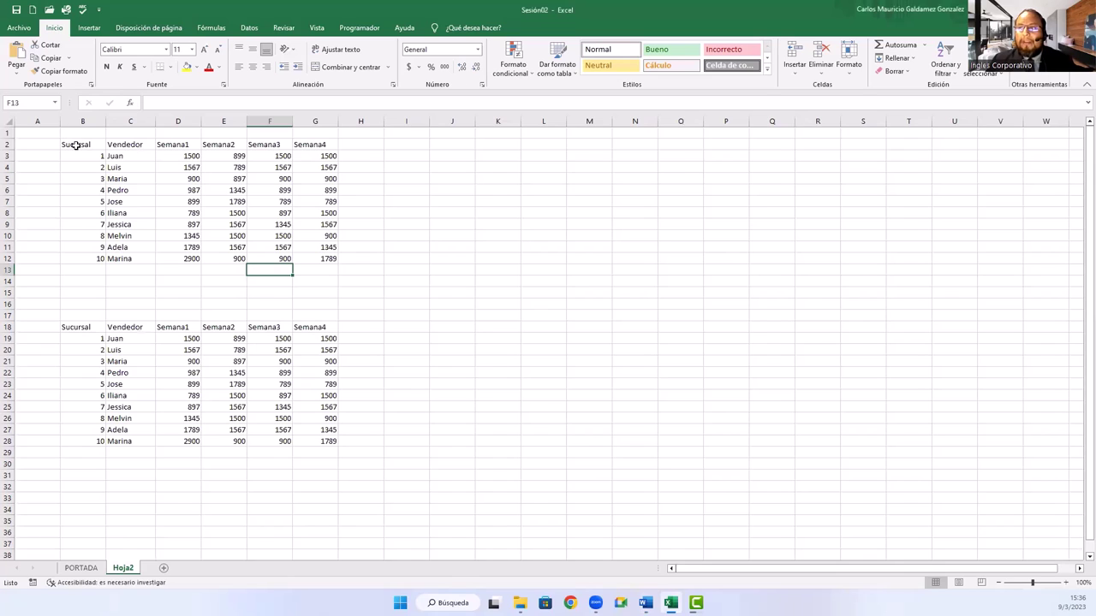
- Convert the lower sales range B18:G28 into table Tabla1 with headers
drag(76, 146, 120, 168)
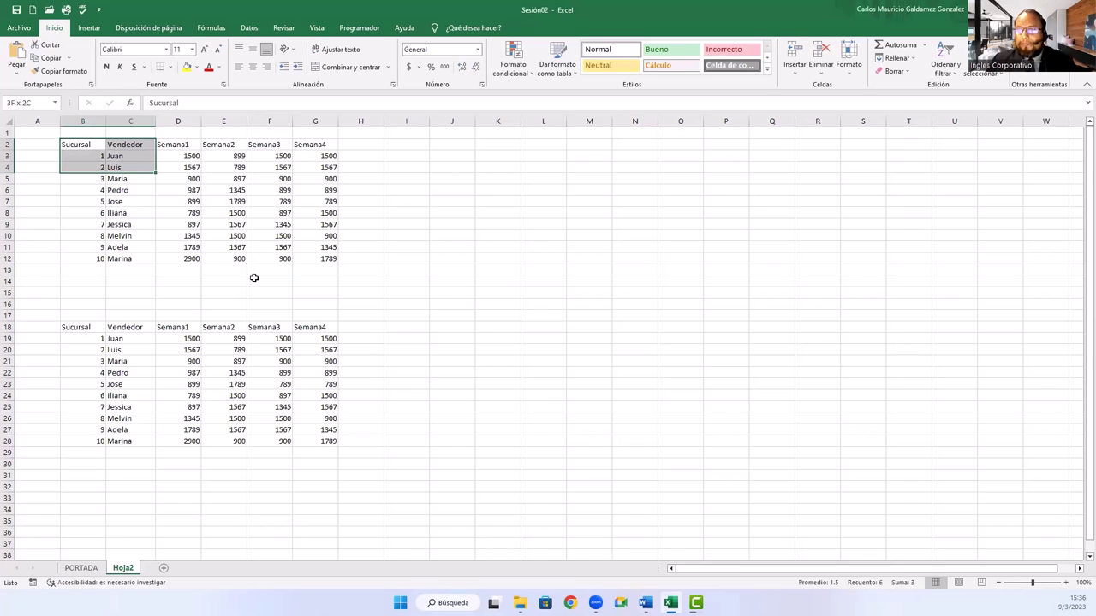
drag(74, 325, 129, 339)
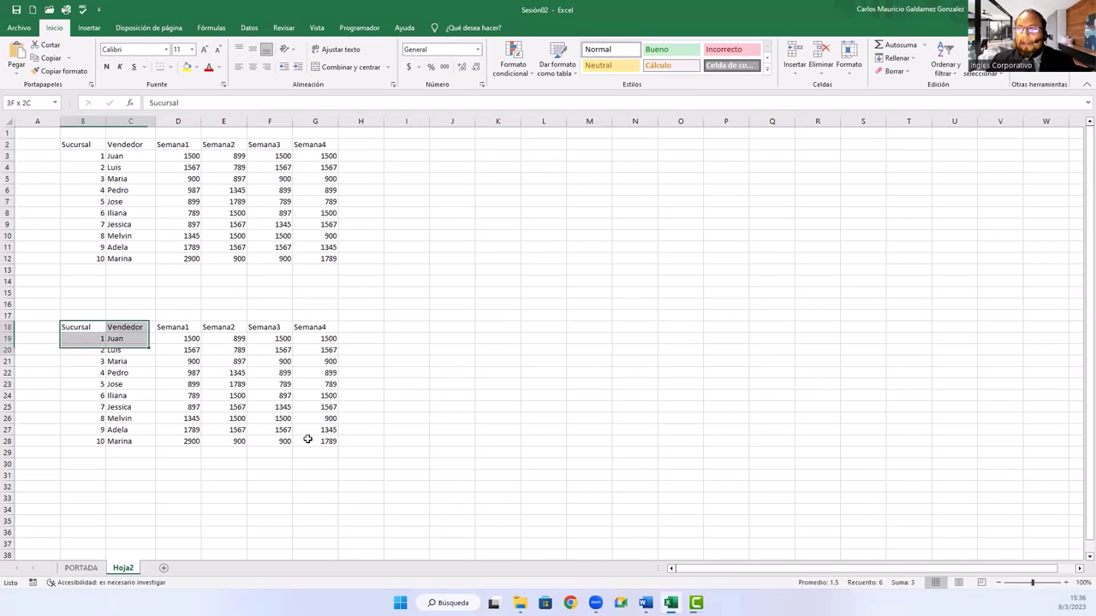
drag(308, 440, 308, 441)
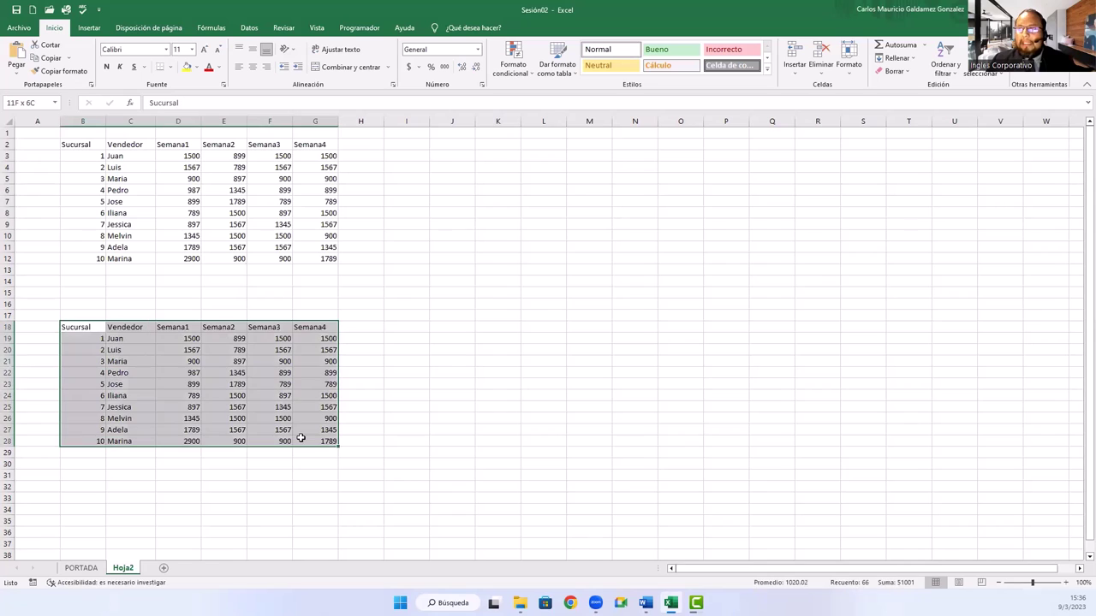
click(90, 30)
click(107, 56)
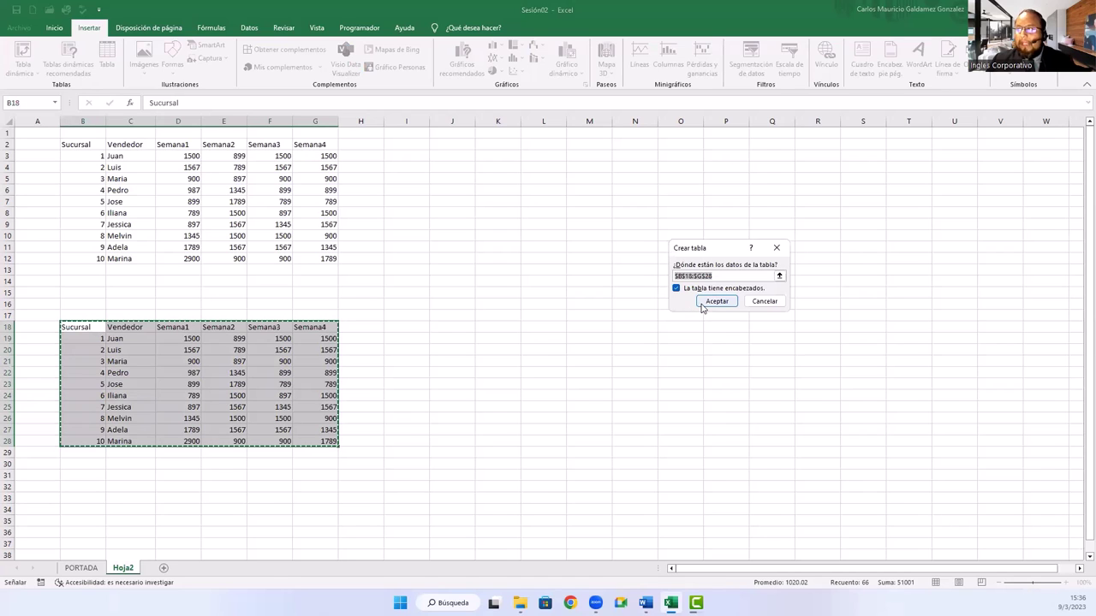
click(702, 305)
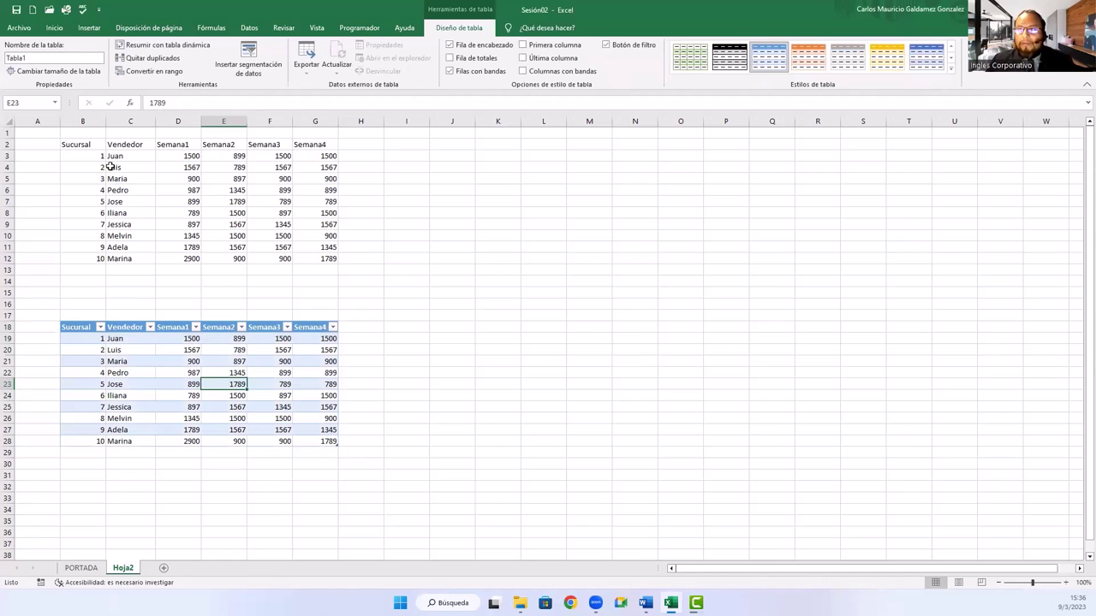
drag(80, 326, 300, 440)
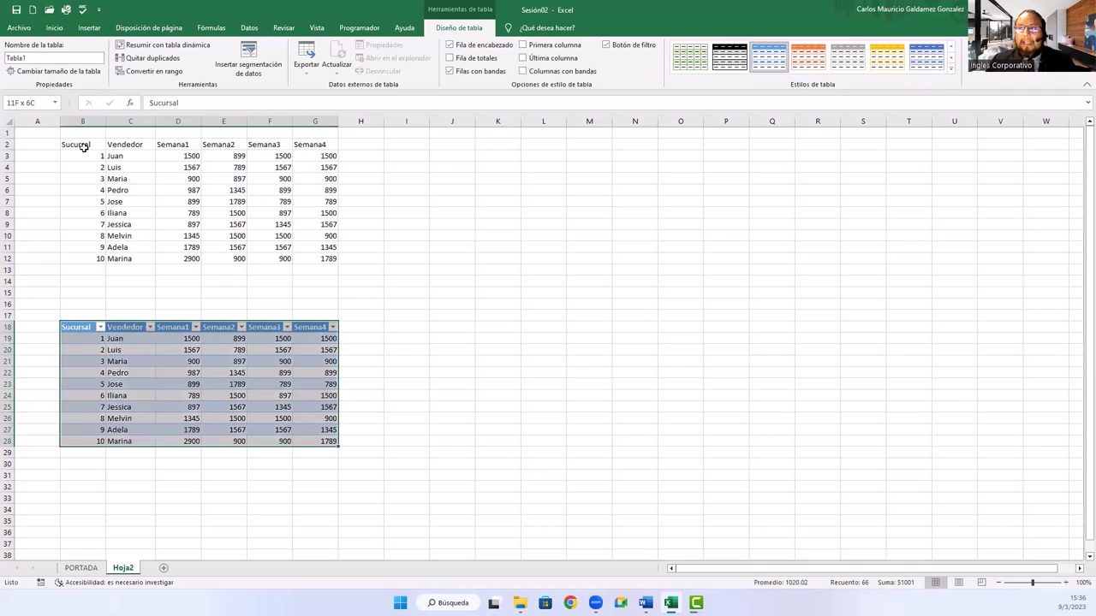
drag(80, 146, 313, 258)
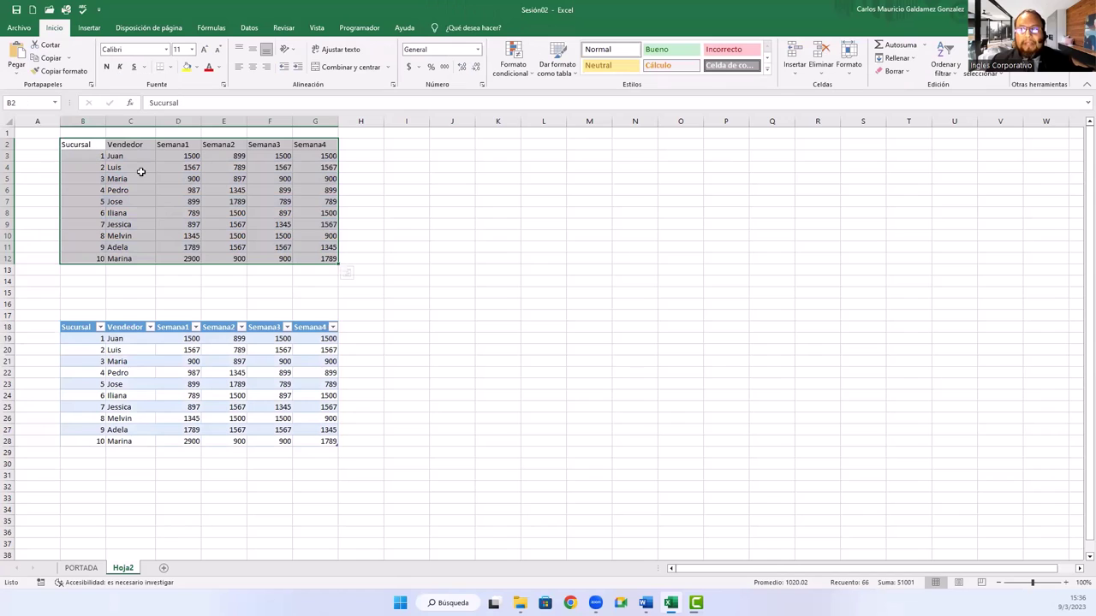
drag(81, 146, 309, 260)
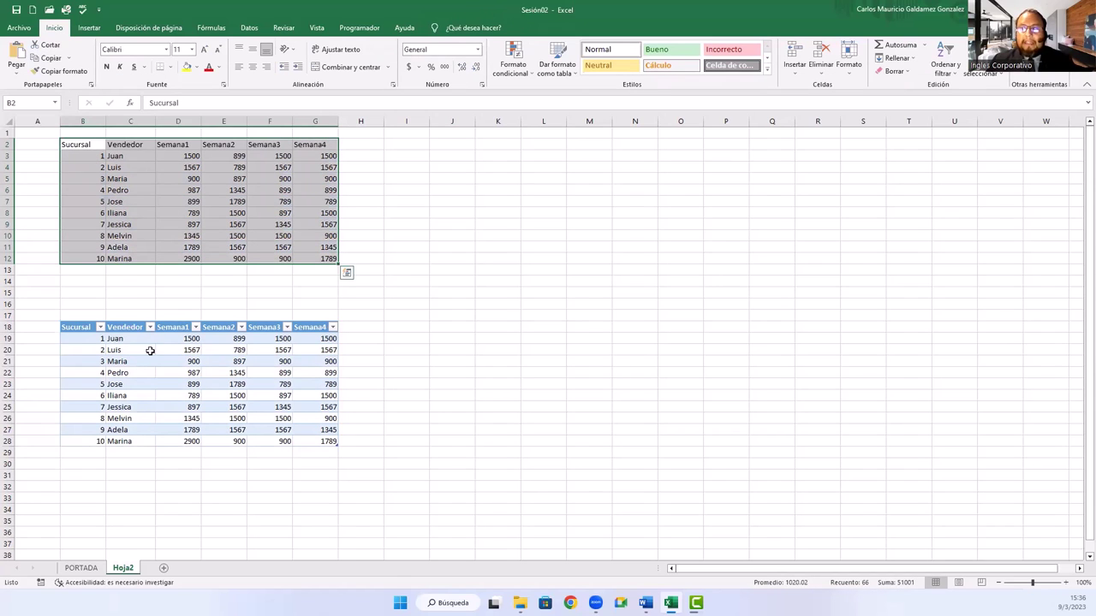
drag(80, 329, 329, 440)
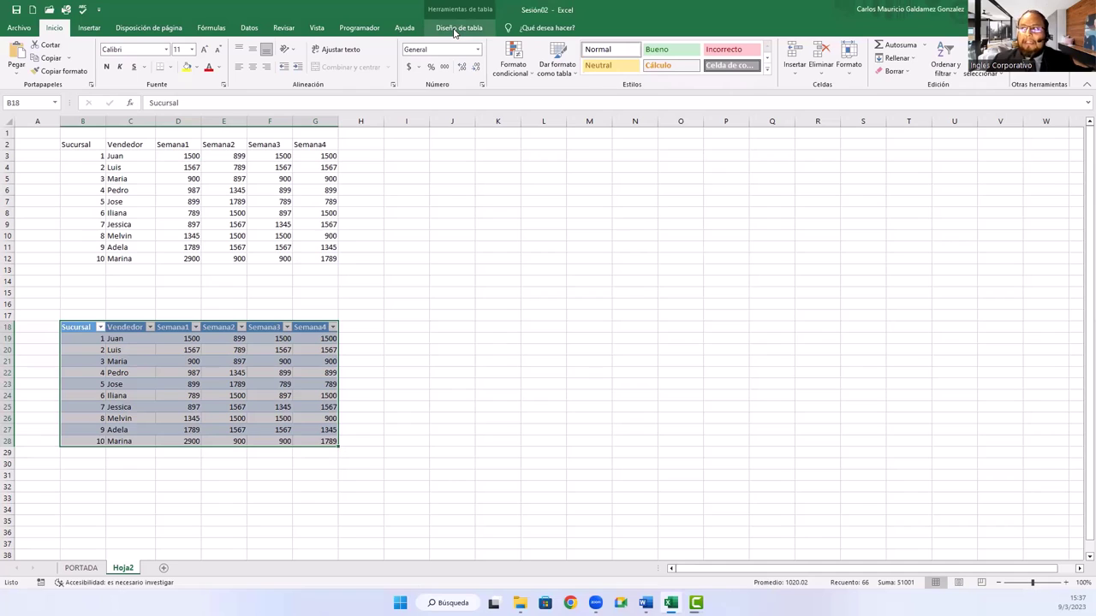
click(455, 29)
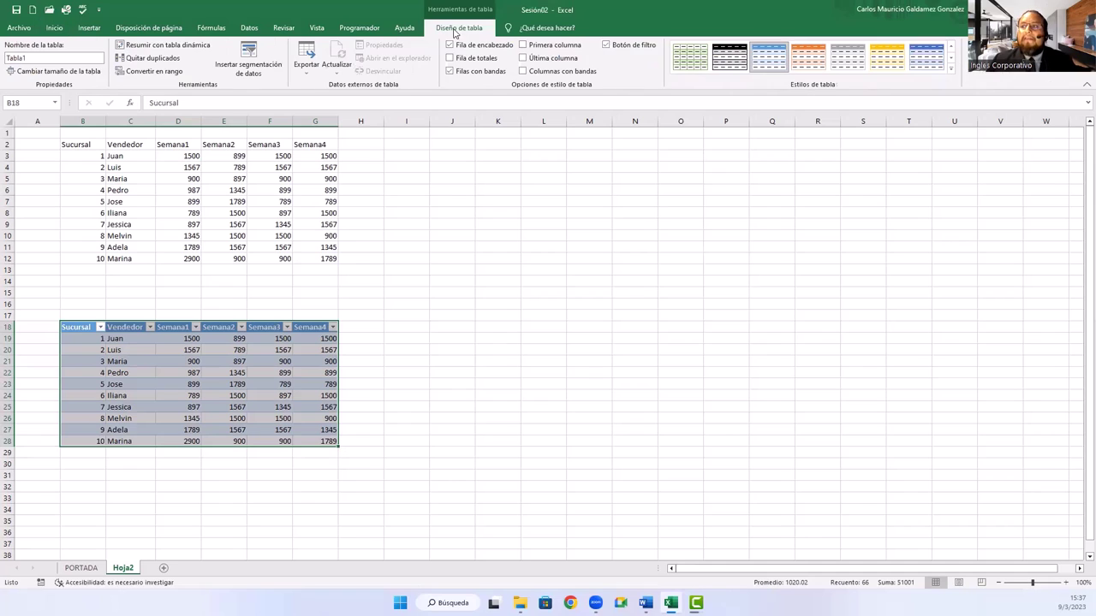
click(48, 58)
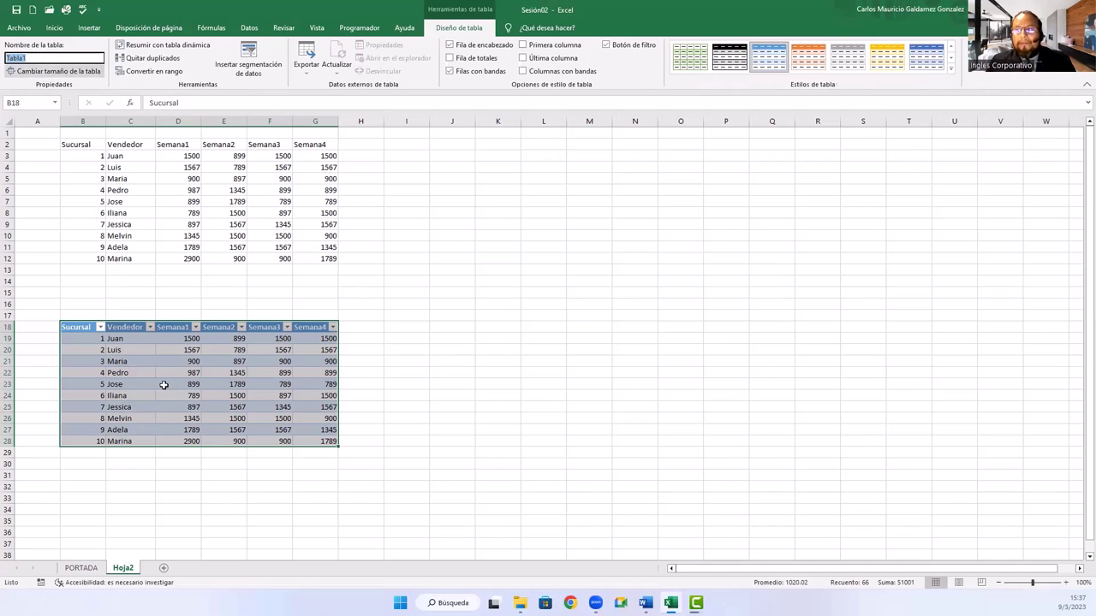
click(164, 386)
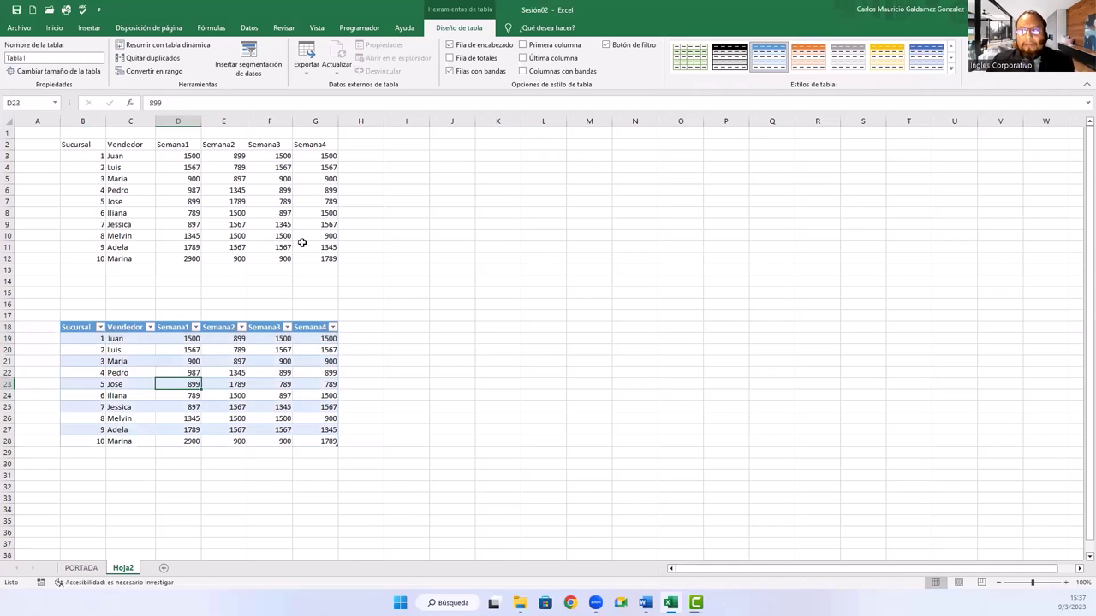
drag(77, 145, 322, 255)
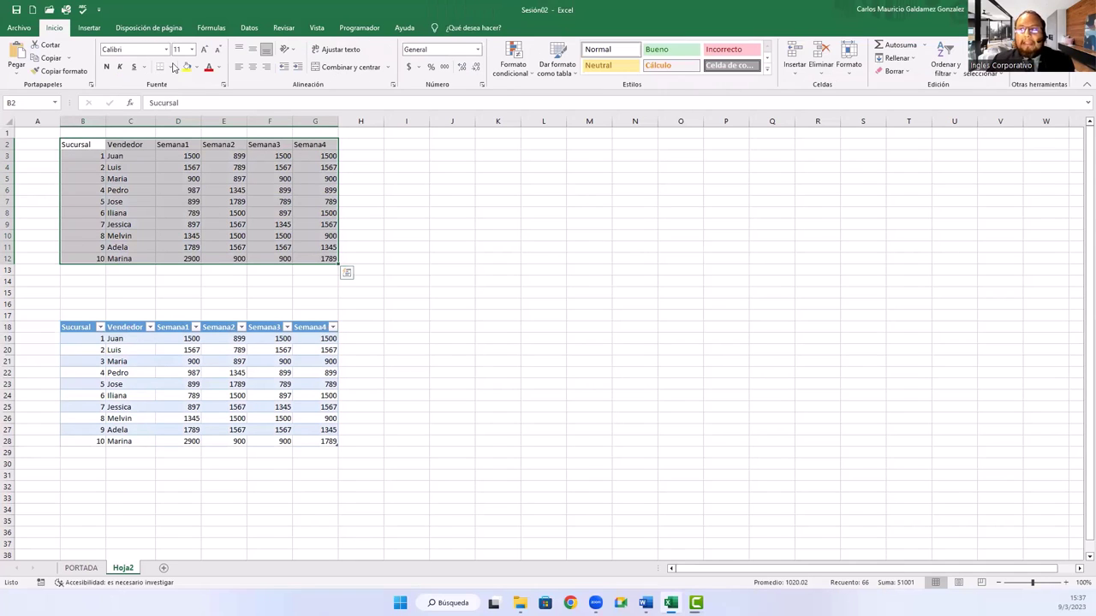
- Apply Todos los bordes to the plain range B2:G12 and check the result
click(172, 68)
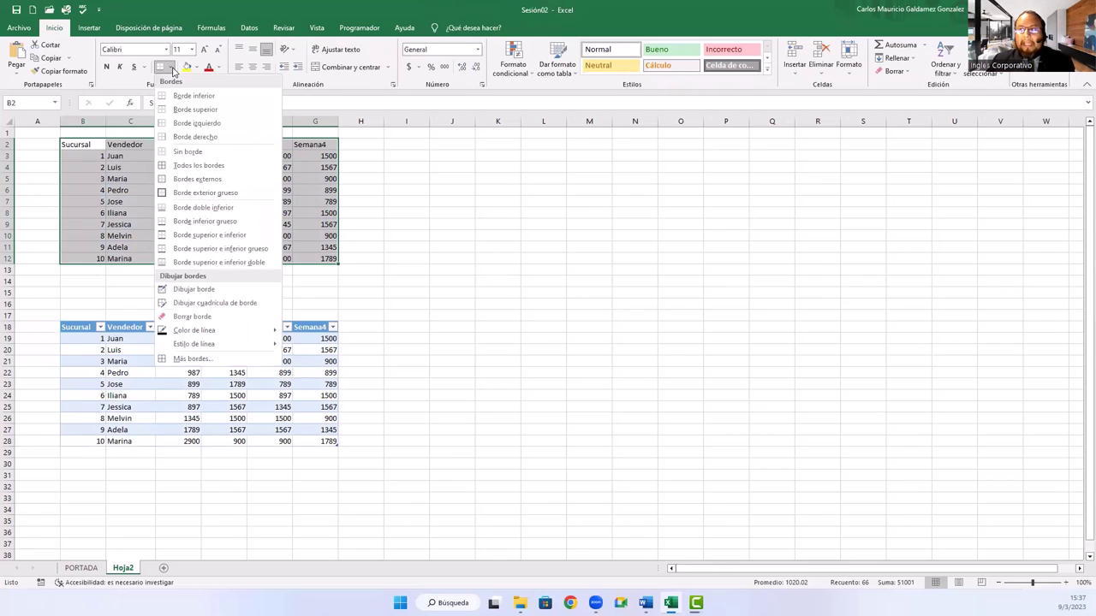
click(202, 166)
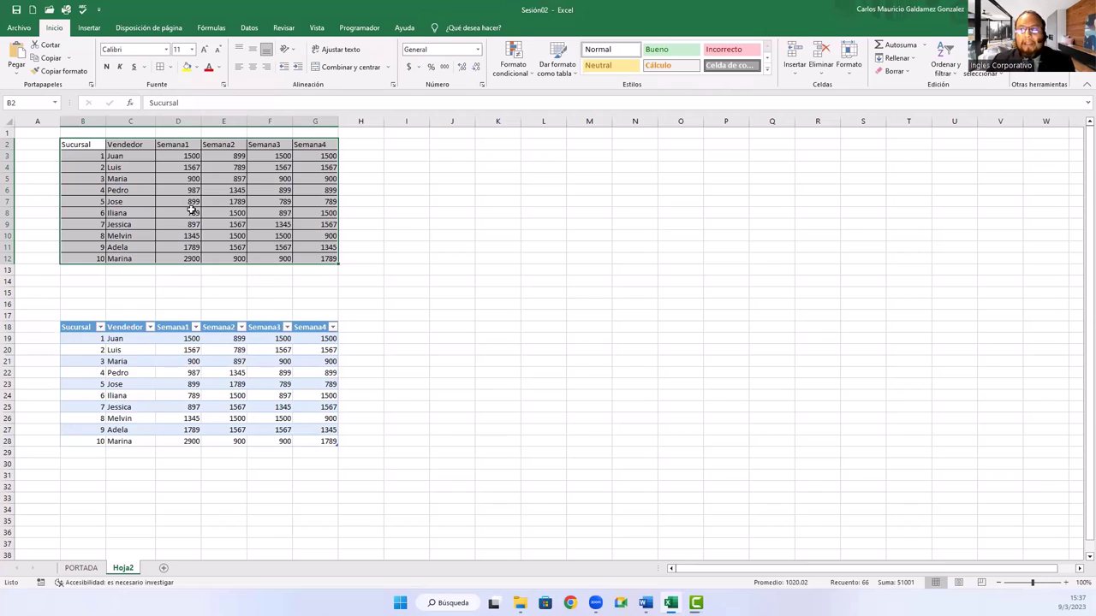
click(191, 210)
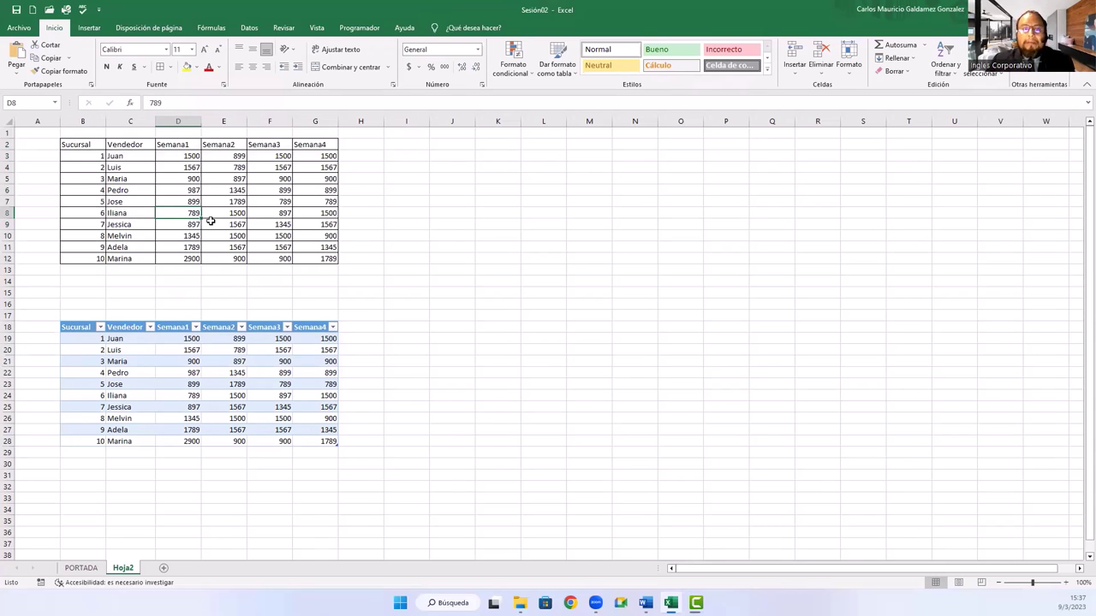
click(210, 221)
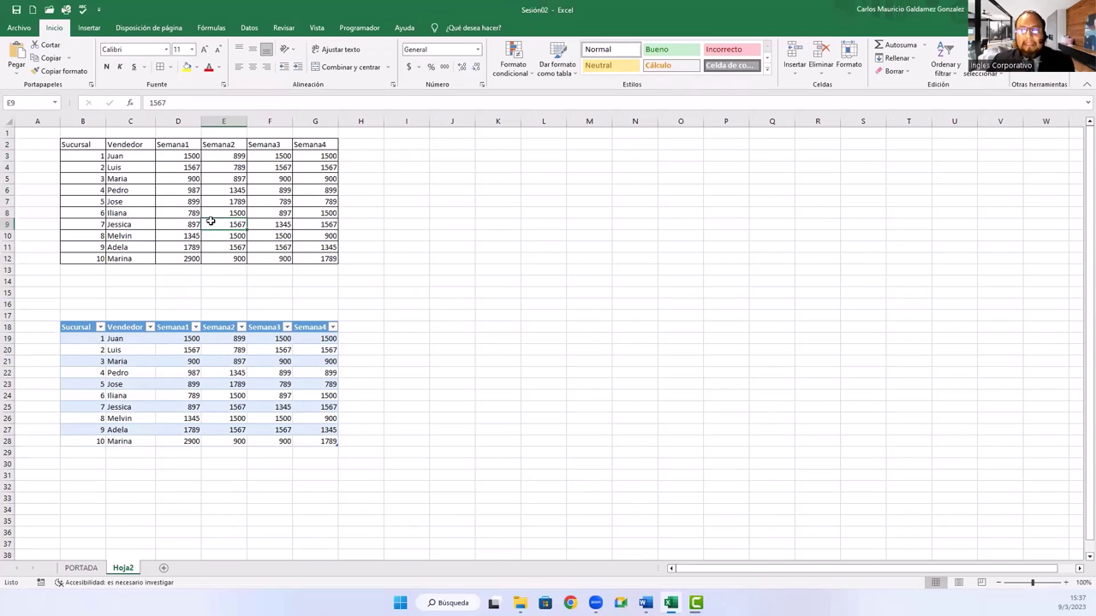
drag(84, 147, 316, 258)
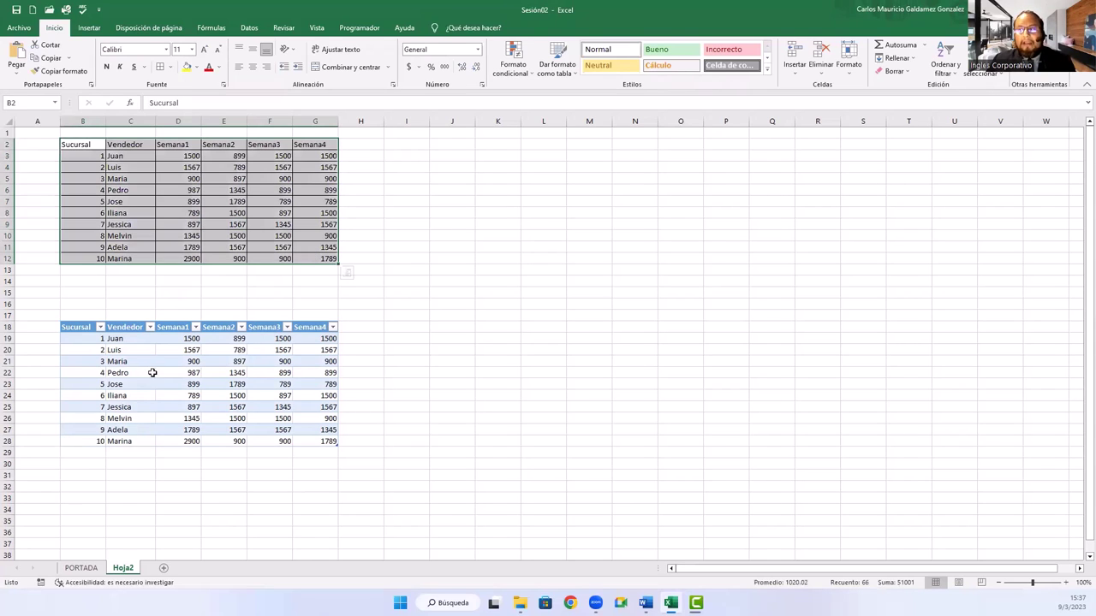
click(150, 372)
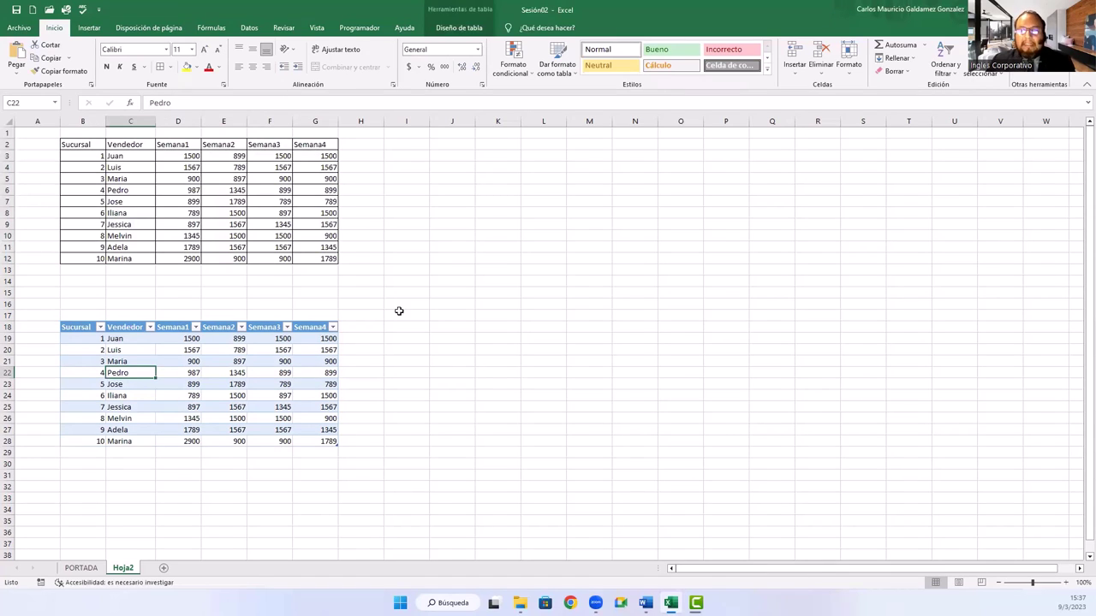
click(193, 360)
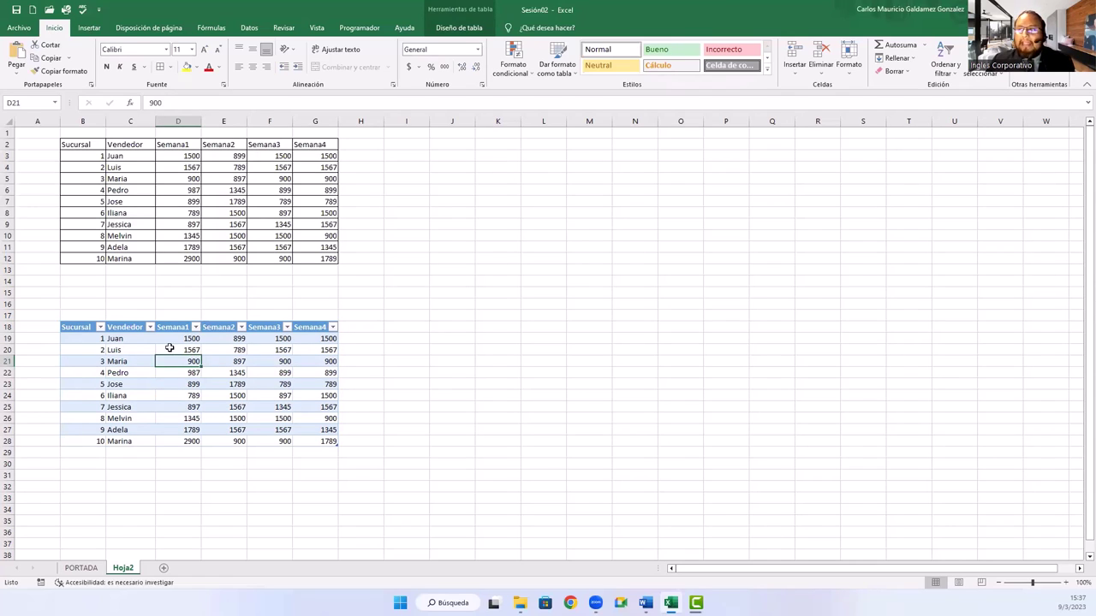
key(Up)
key(Left)
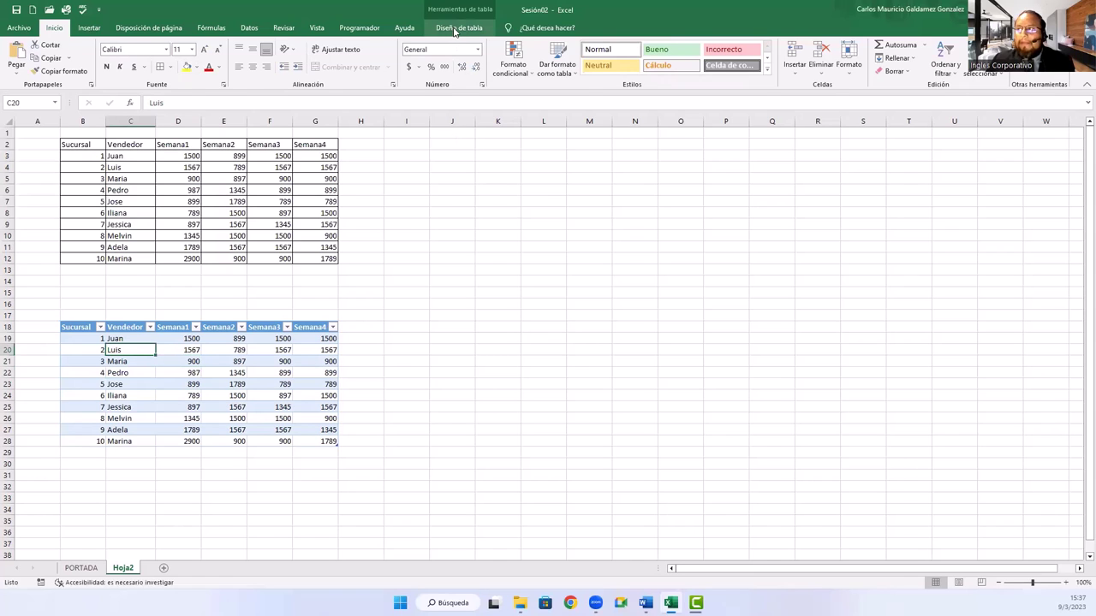
click(453, 30)
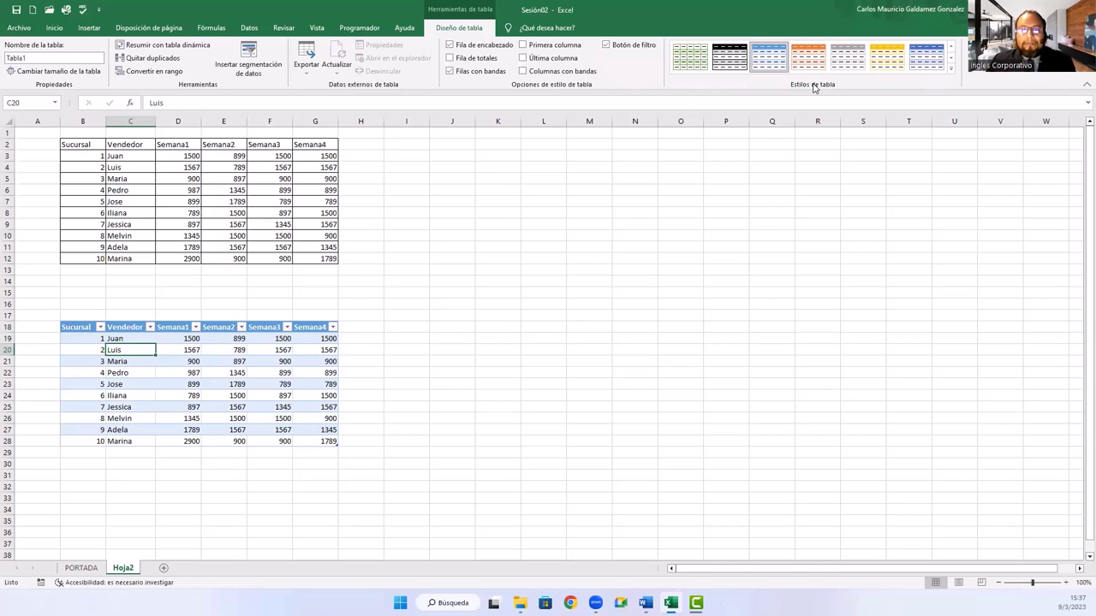
click(54, 27)
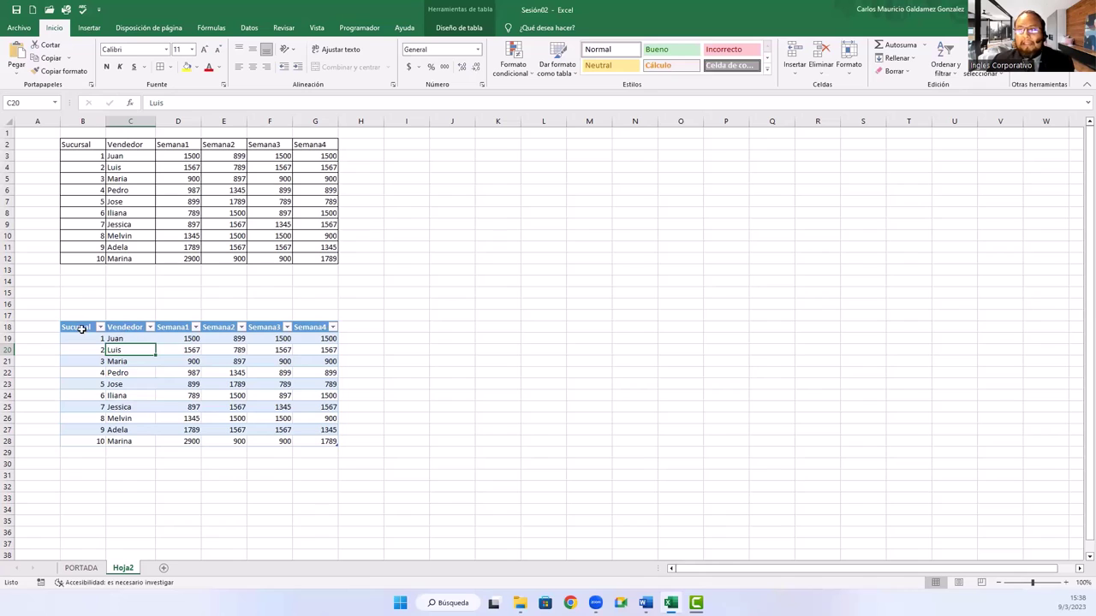
drag(81, 329, 303, 438)
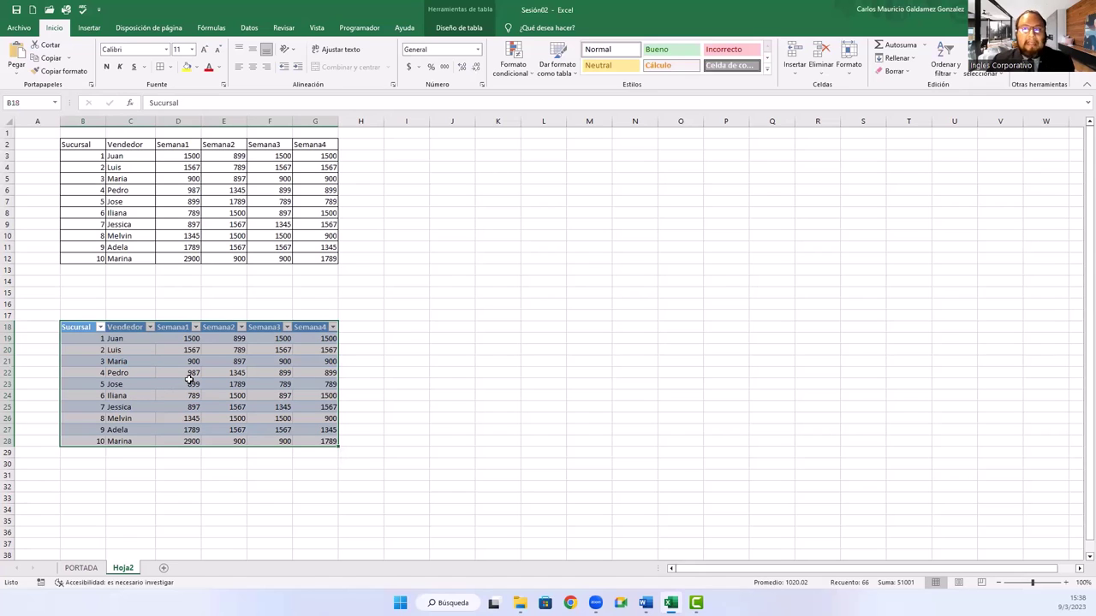
- Create pivot table TablaDinámica1 from Tabla1 on a new sheet, then return to Hoja2
click(90, 29)
click(22, 50)
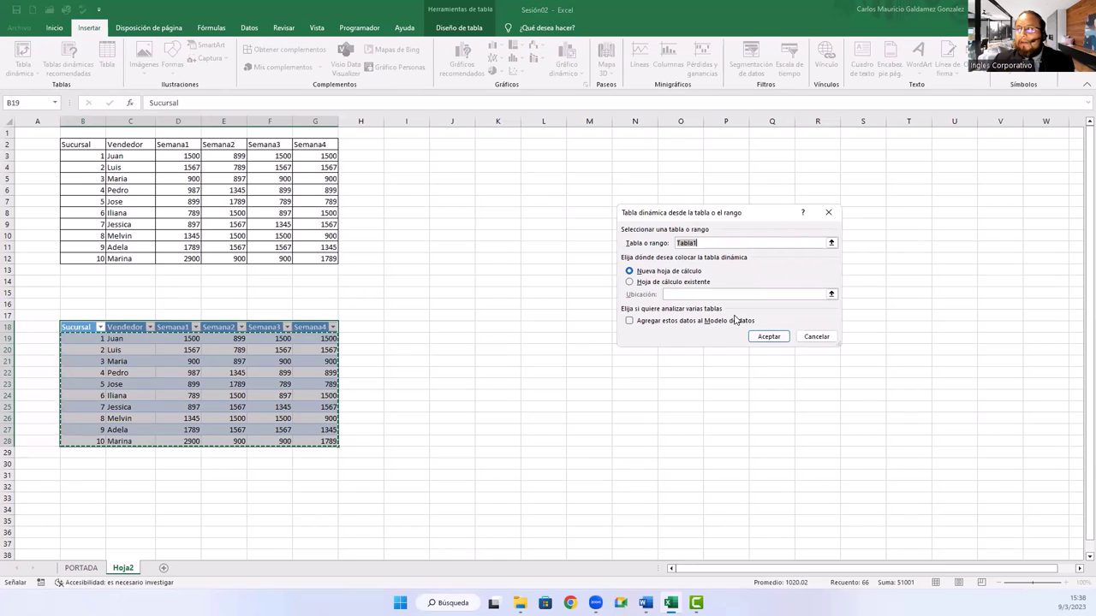
click(760, 336)
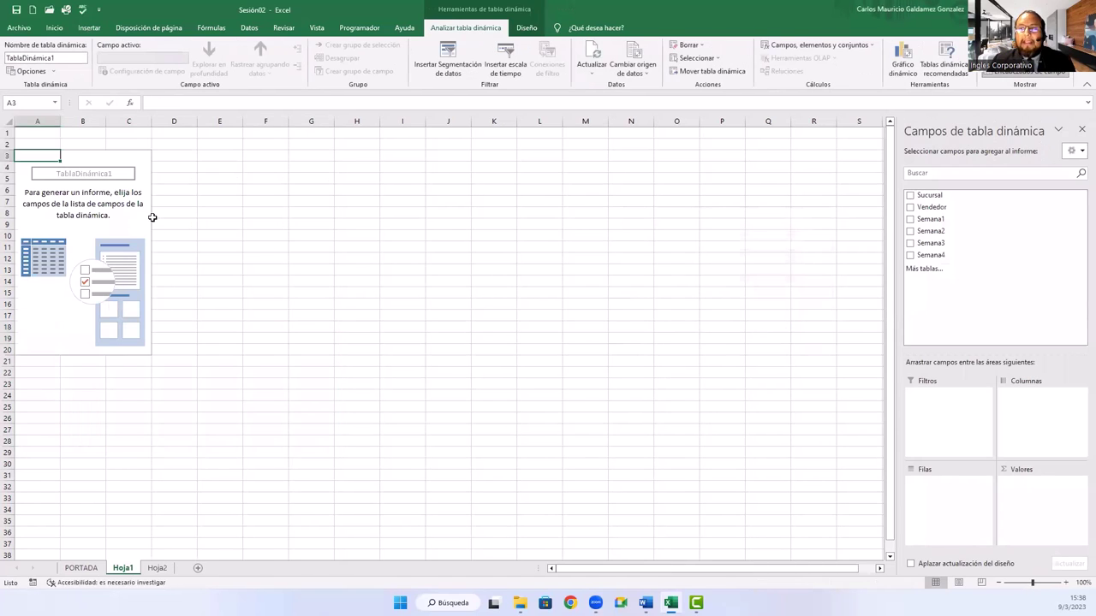
click(135, 214)
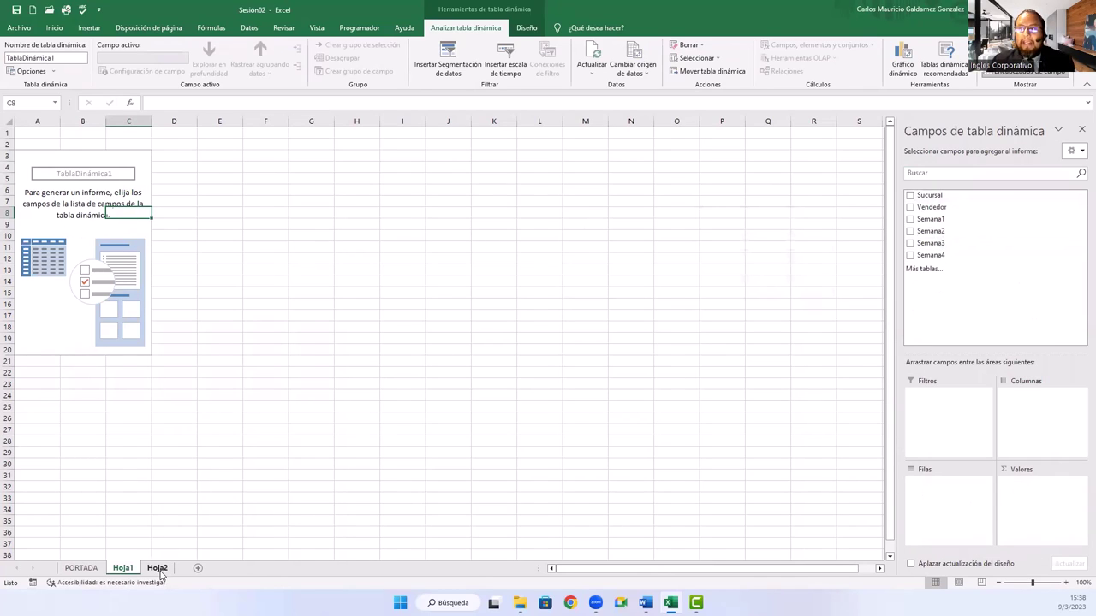
click(158, 568)
- Select the whole Tabla1 range B18:G28, then go to the Hoja1 pivot sheet
click(120, 385)
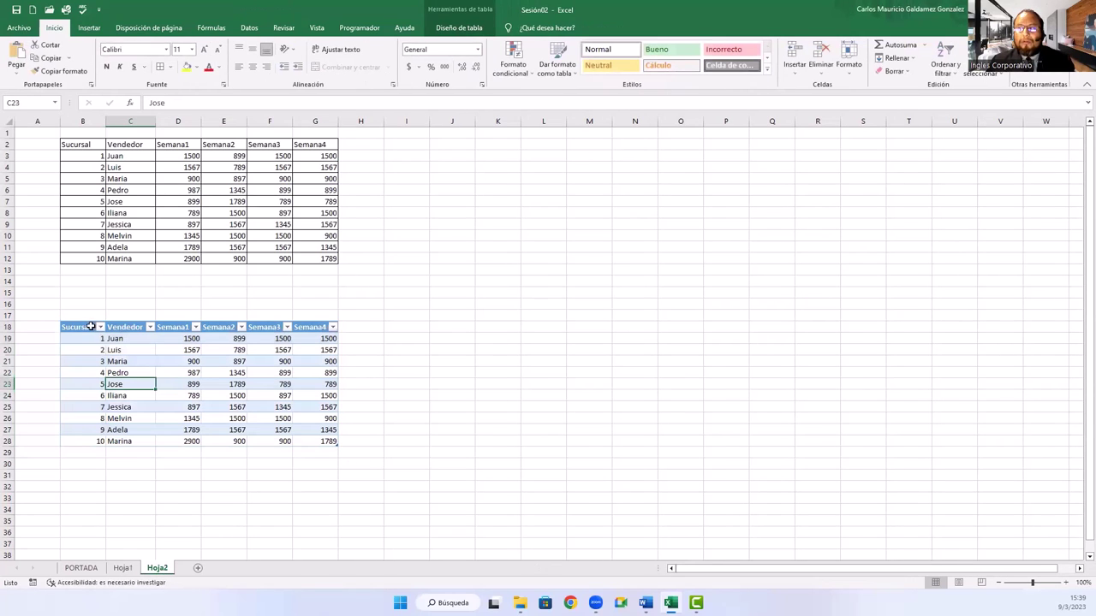
drag(90, 326, 317, 440)
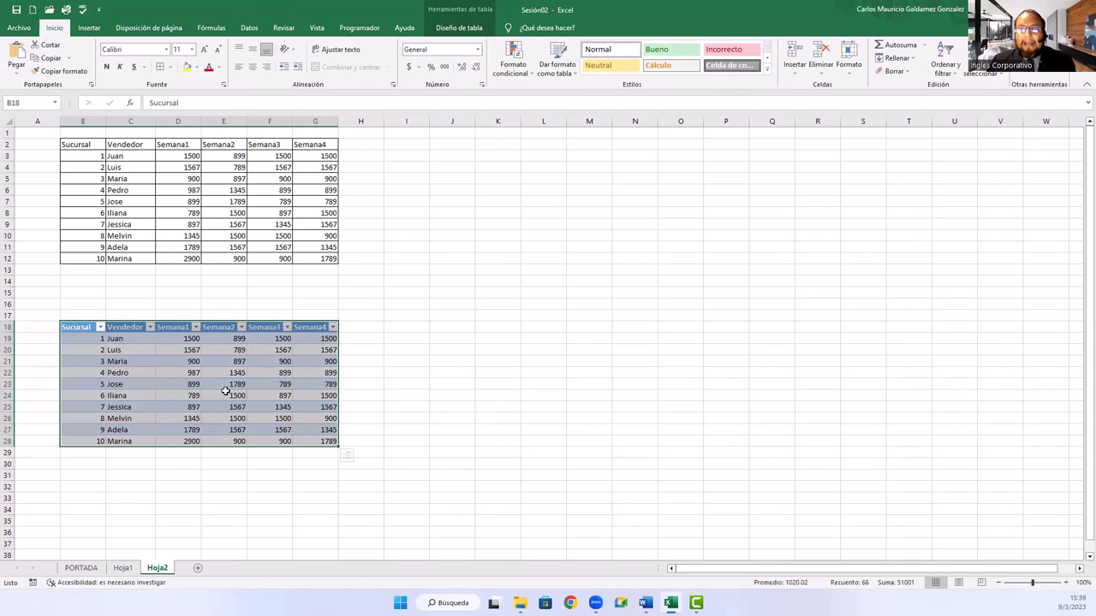
click(127, 568)
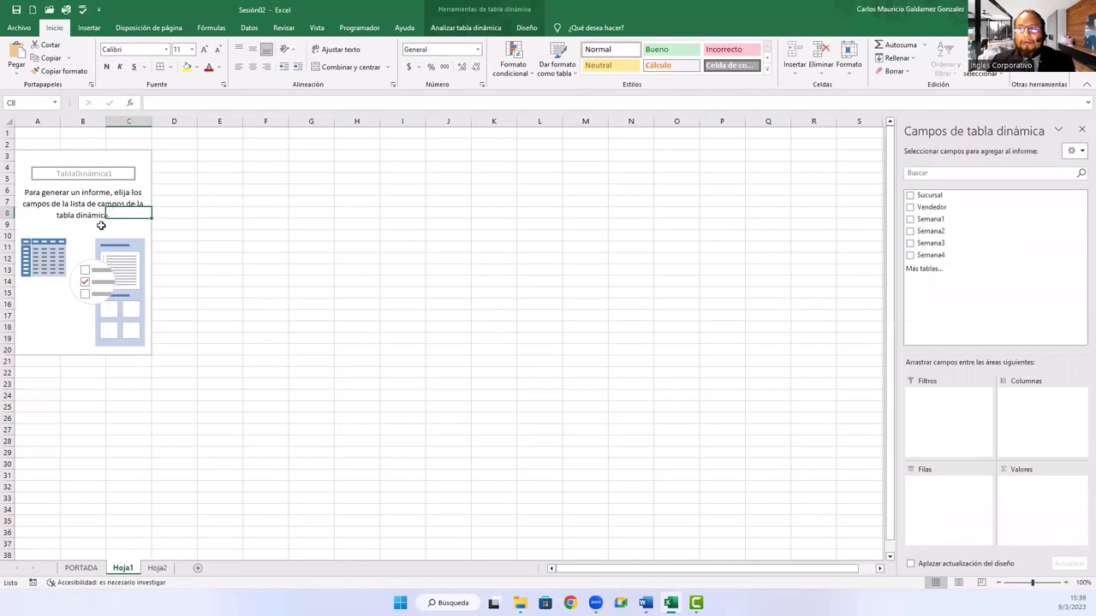